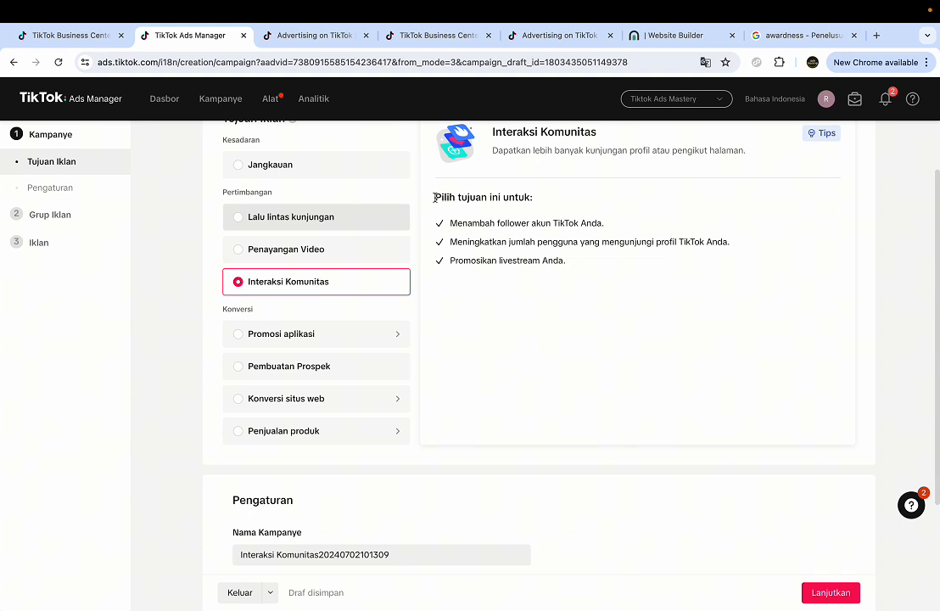
- Examine the recommended uses listed for the Interaksi Komunitas advertising objective
left_click_drag(434, 197, 525, 196)
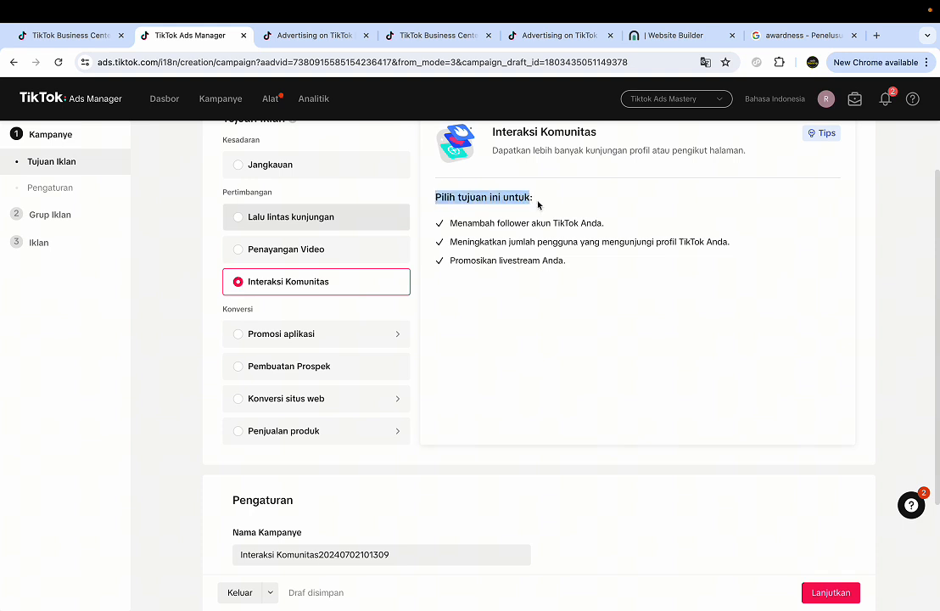
left_click(524, 210)
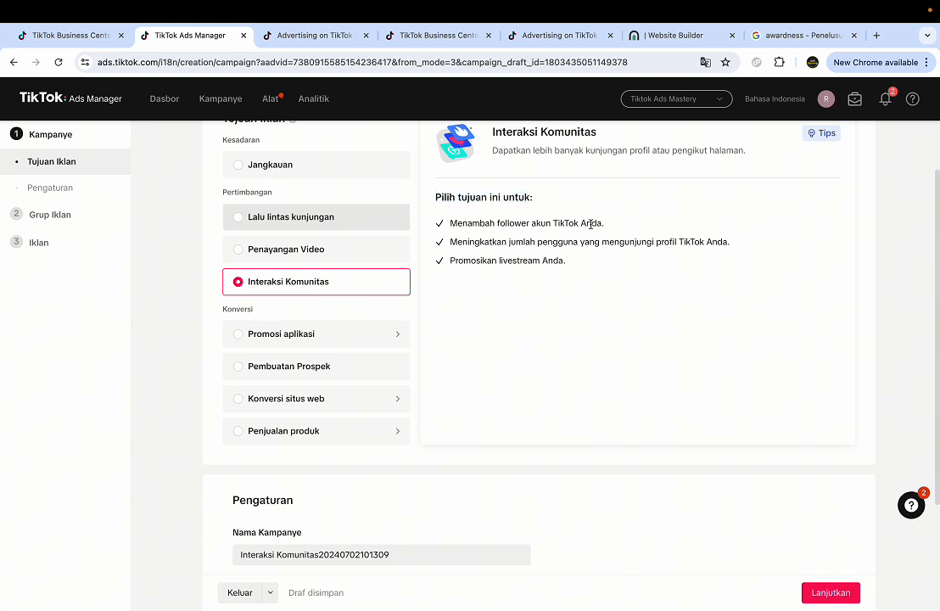
left_click_drag(450, 241, 590, 246)
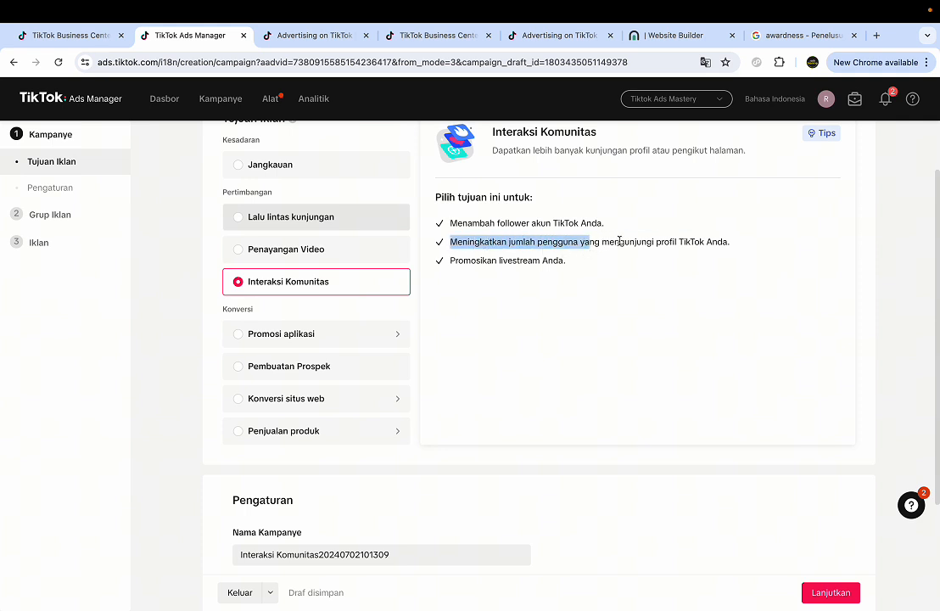
left_click(603, 241)
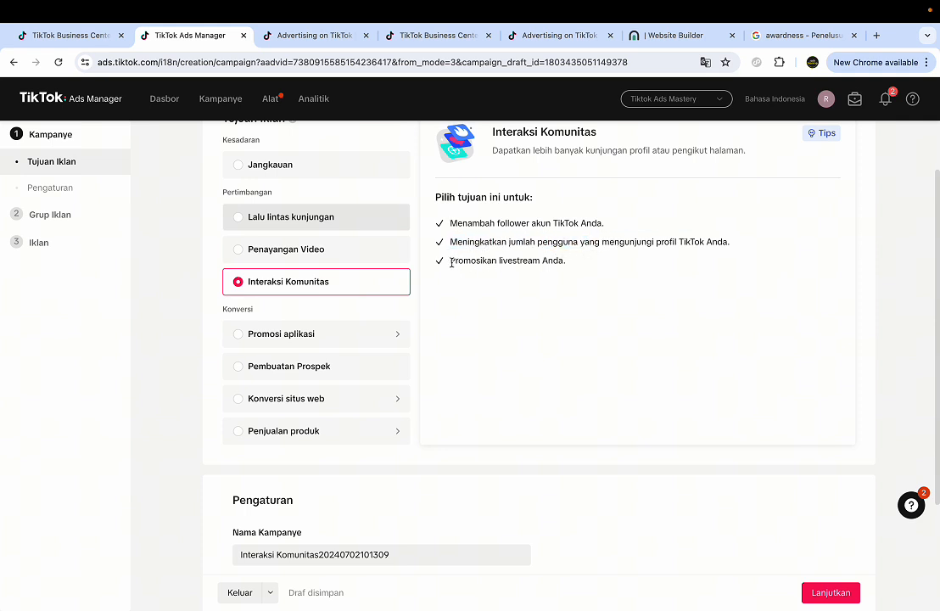
left_click_drag(452, 262, 500, 271)
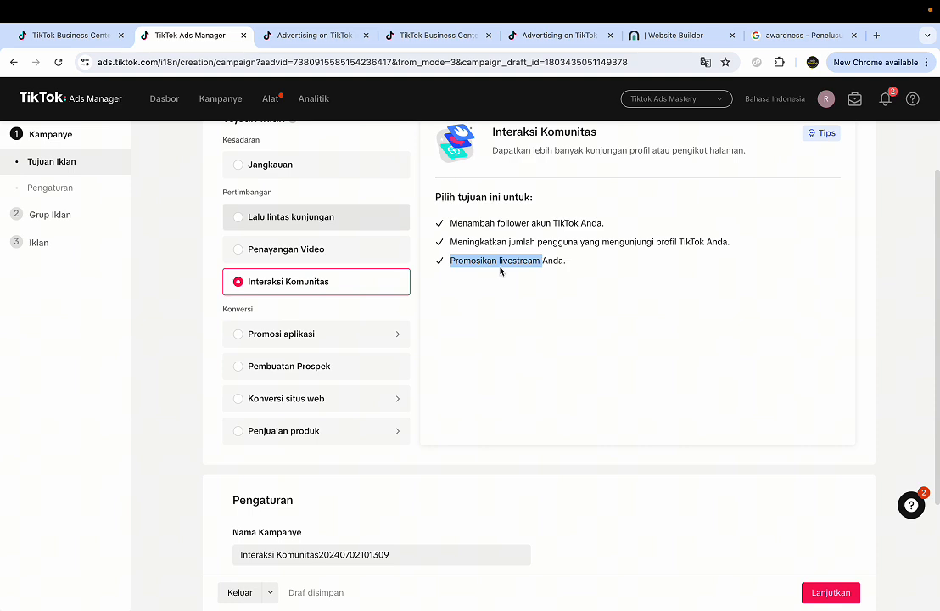
left_click(489, 269)
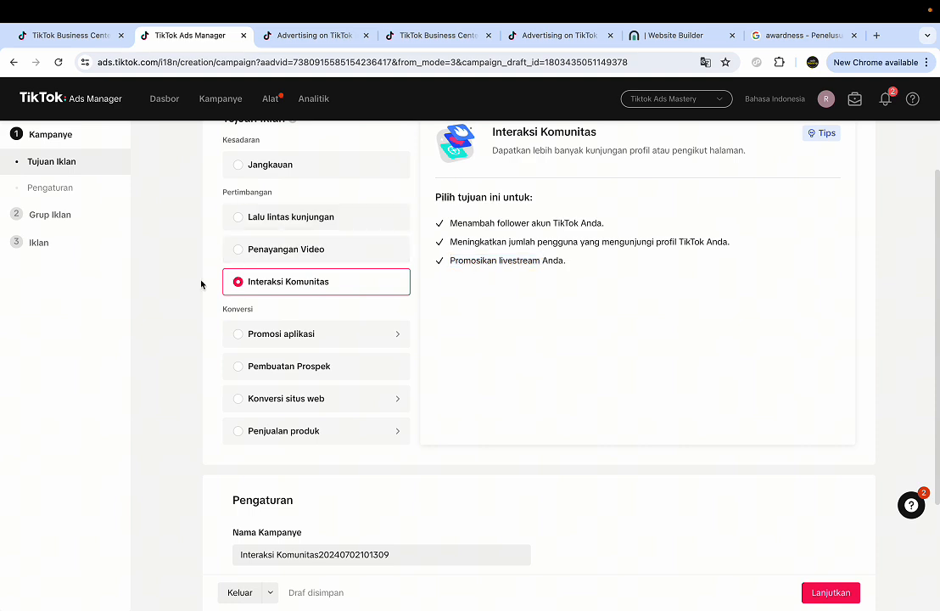
- Rename the campaign as "meningkatkan interakasi 02/07"
scroll(201, 284, "down", 3)
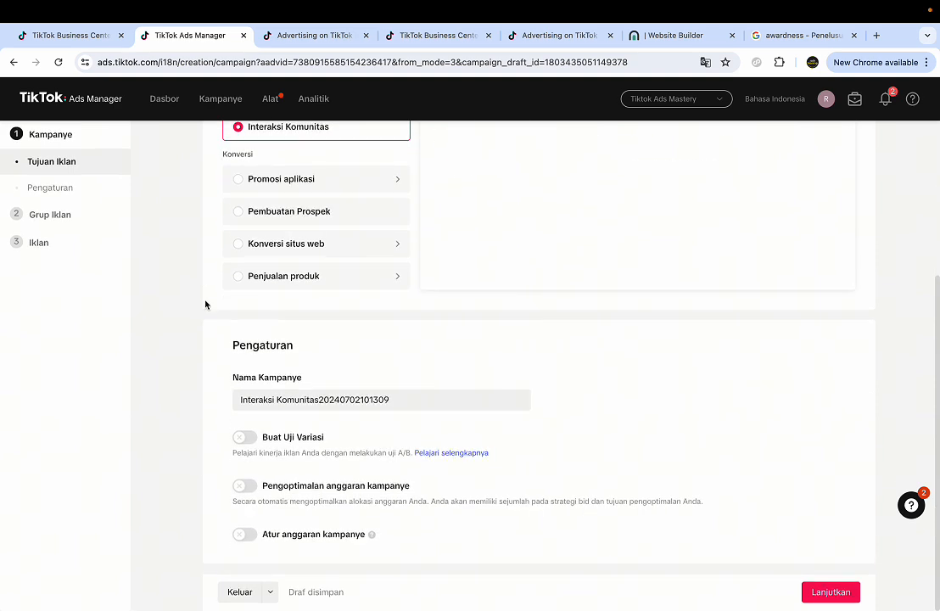
left_click(400, 405)
key("ctrl+a")
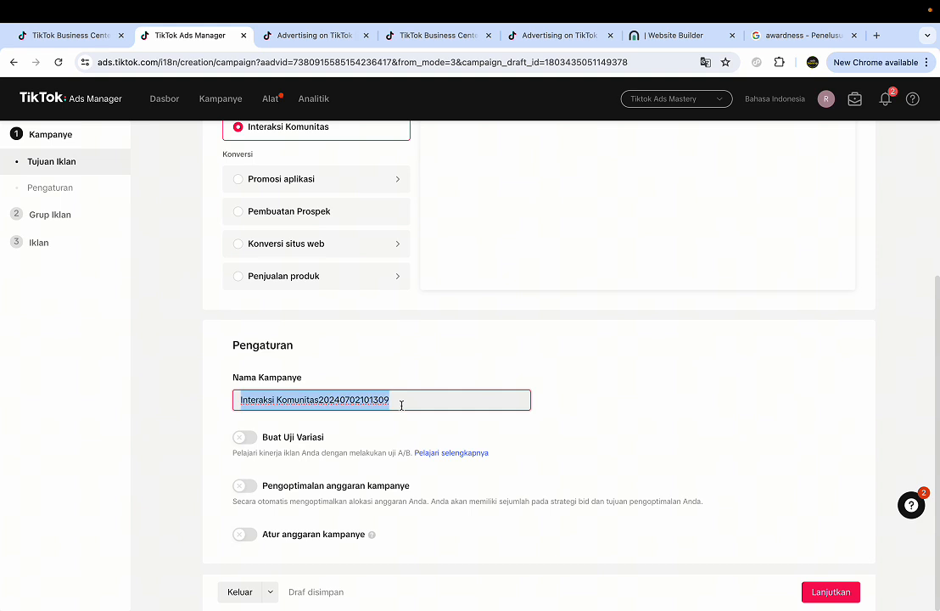
type("in")
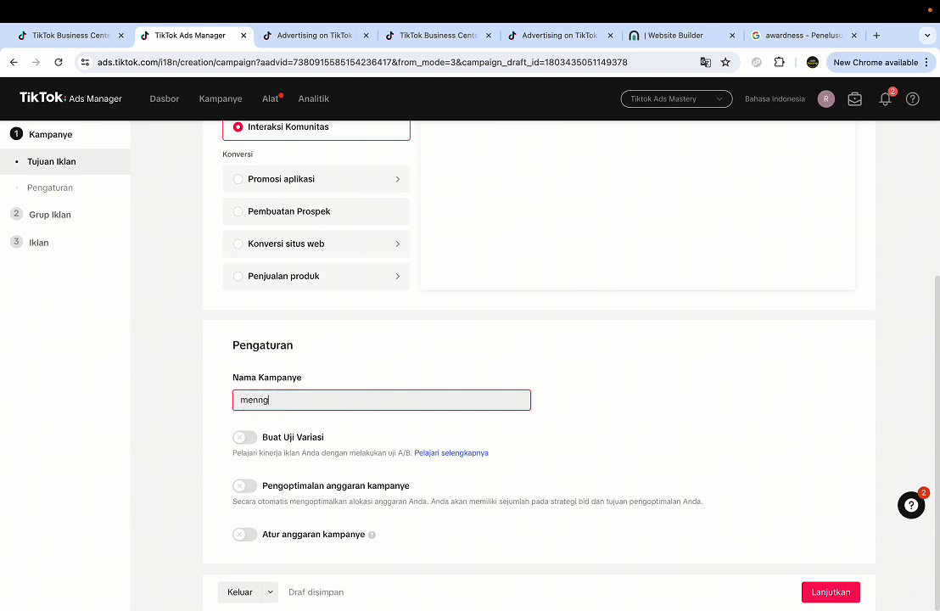
type("ningkataka")
type("kan intere")
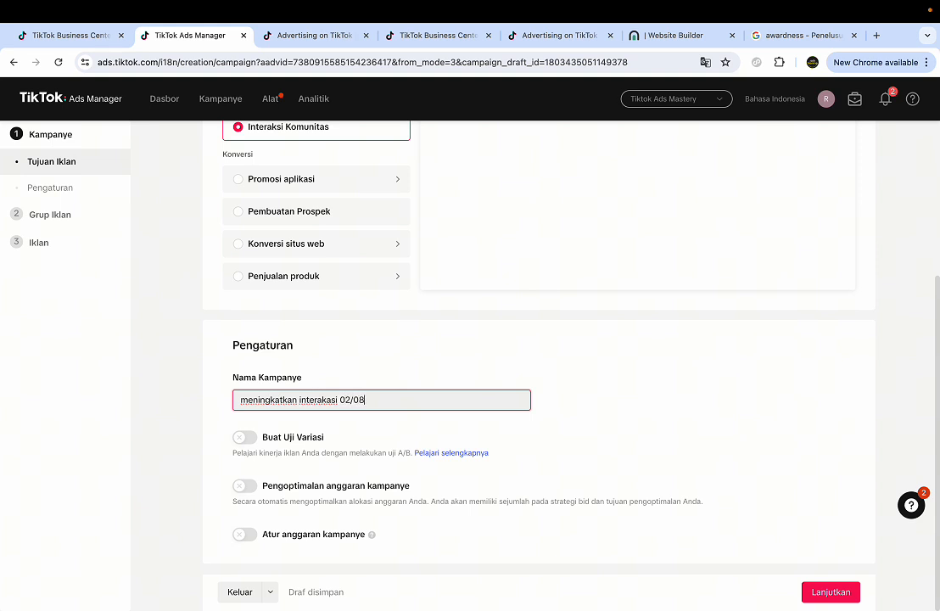
left_click(694, 394)
left_click(246, 486)
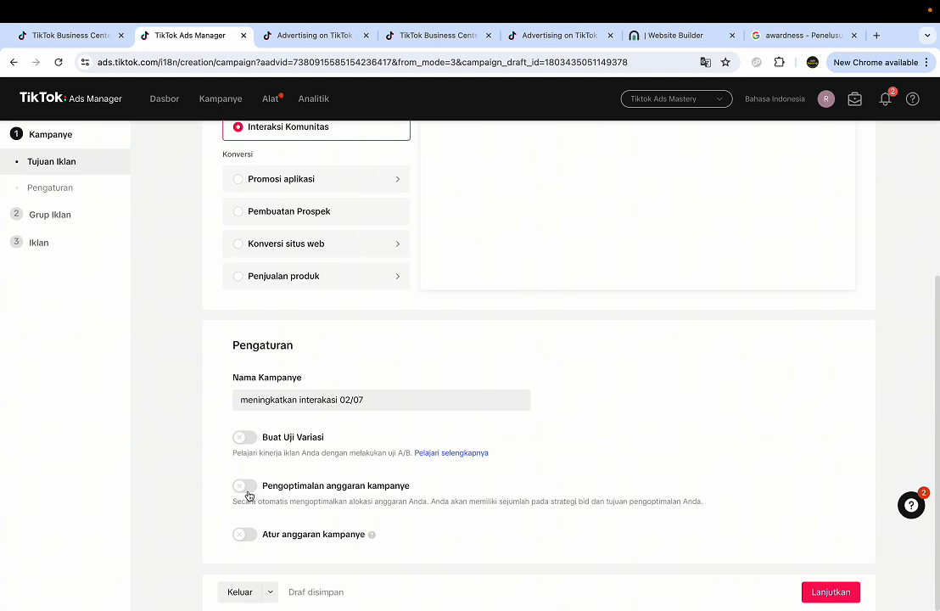
scroll(434, 369, "down", 1)
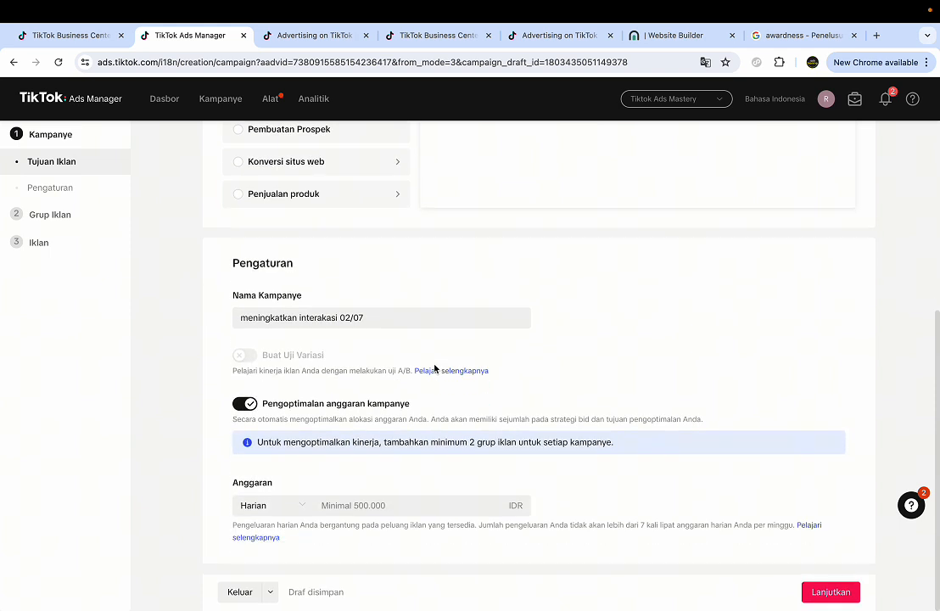
left_click(339, 506)
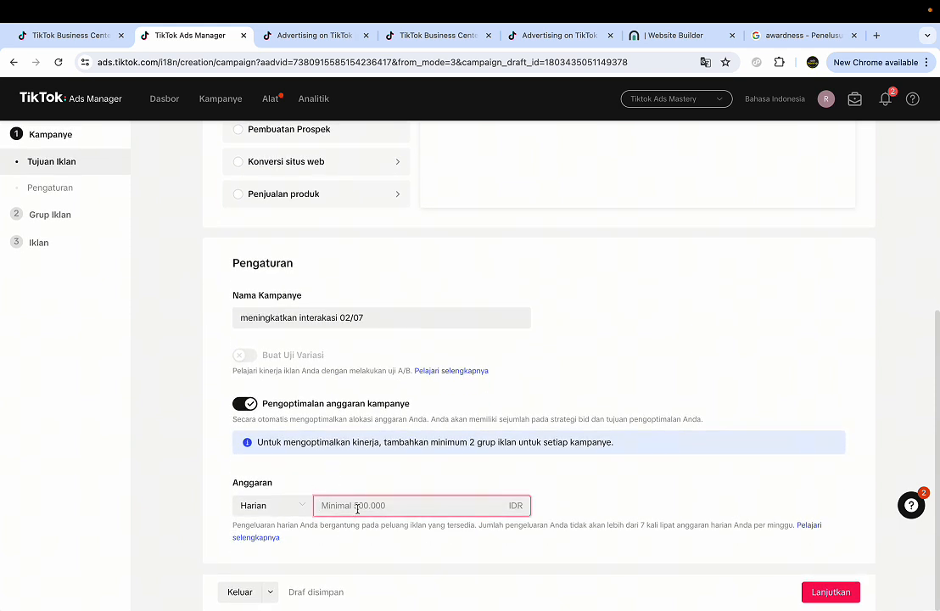
left_click(241, 408)
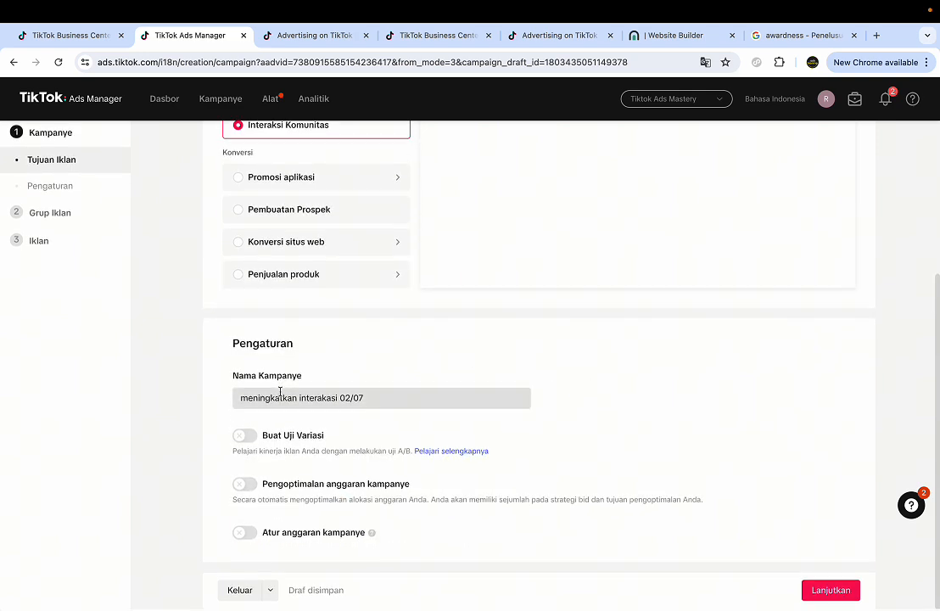
- Continue to the ad group and target the age ranges 18-24, 25-34, 35-44 and 45-54
left_click(832, 592)
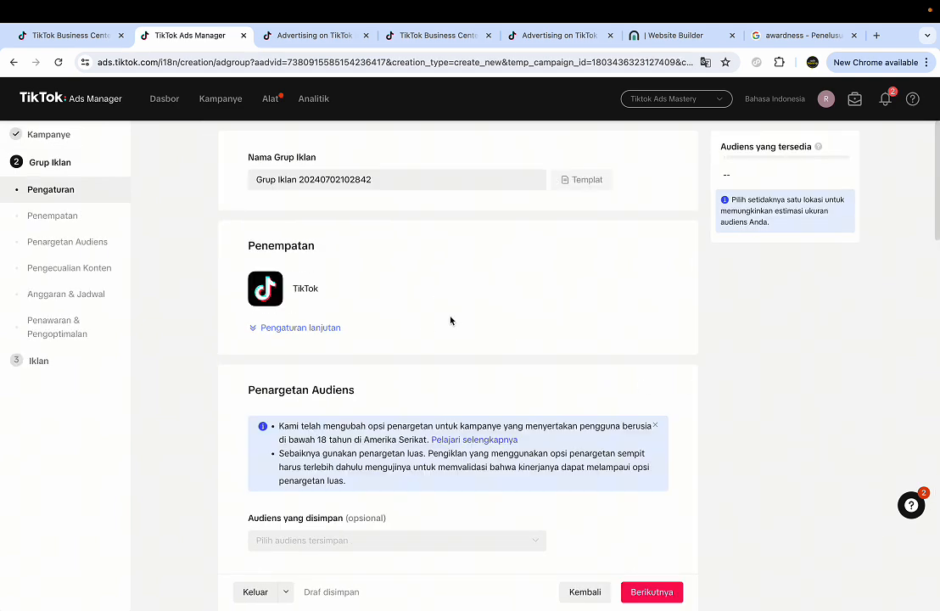
scroll(323, 287, "down", 2)
scroll(324, 286, "down", 5)
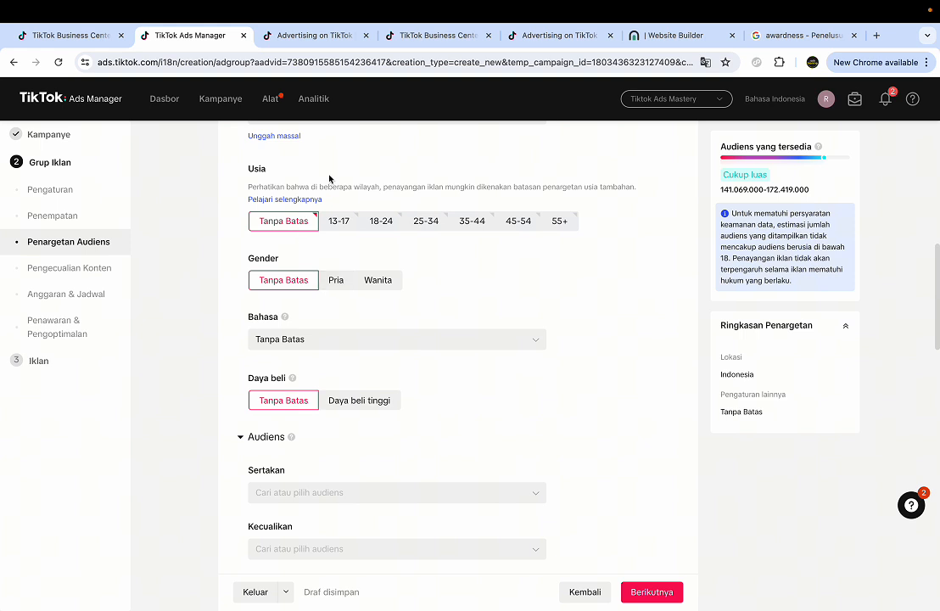
left_click(378, 223)
left_click(426, 186)
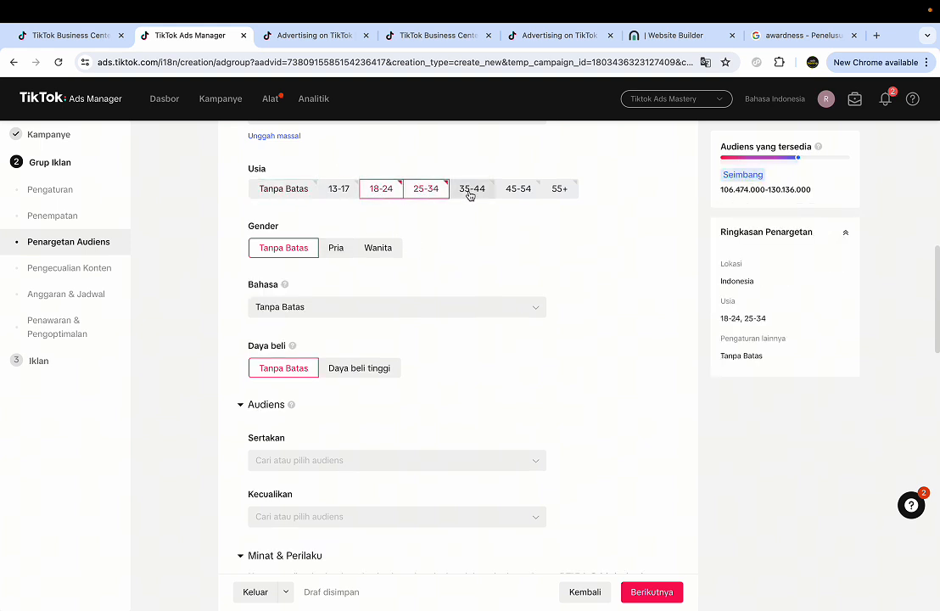
left_click(470, 190)
left_click(513, 190)
- Set the audience's purchasing power (Daya beli) to Daya beli tinggi
scroll(305, 333, "down", 1)
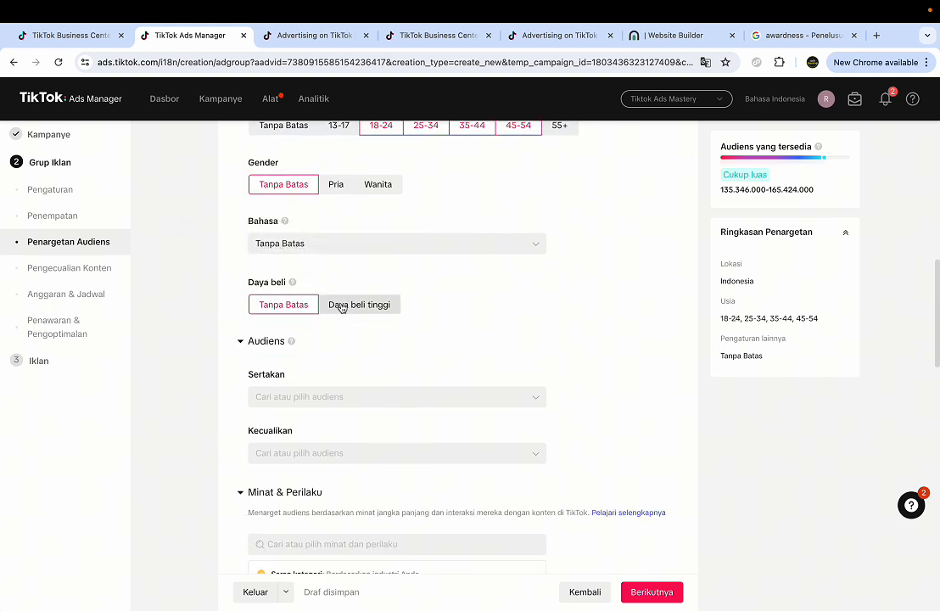
left_click(342, 307)
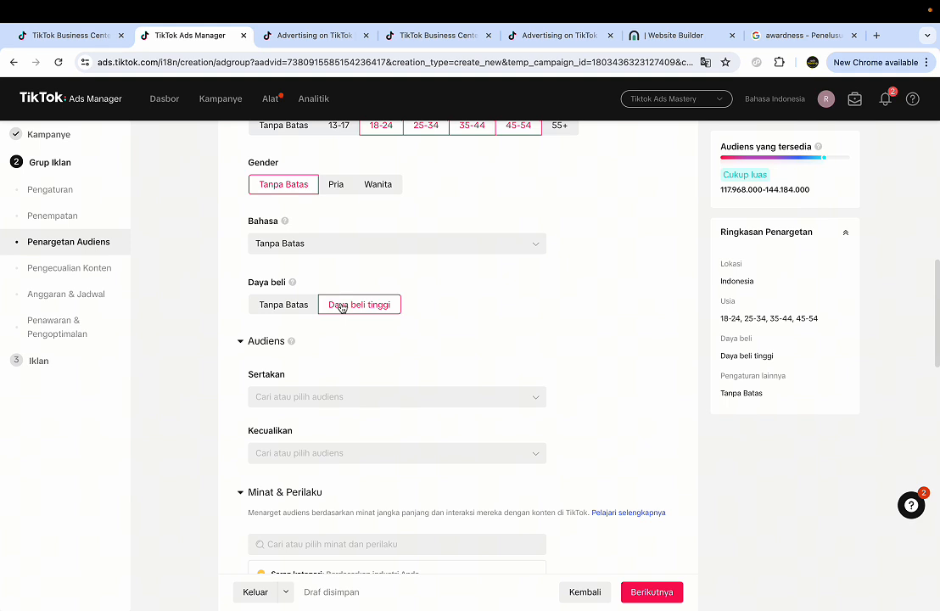
left_click(288, 310)
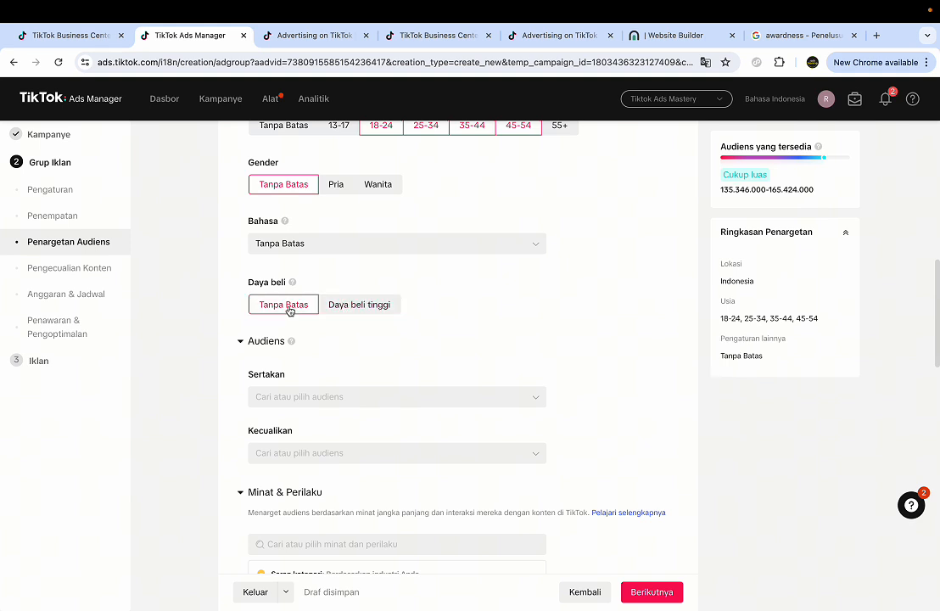
left_click(346, 307)
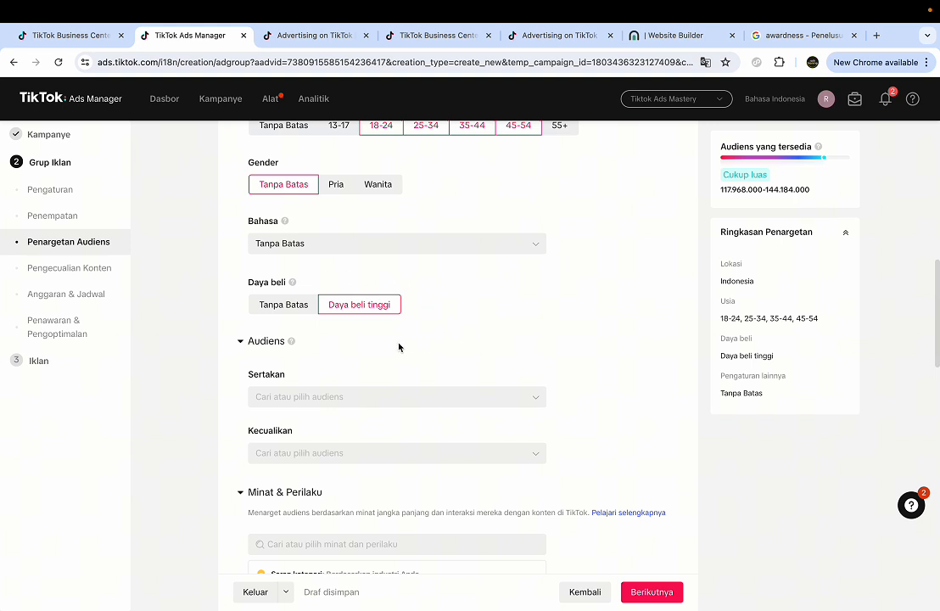
- Open the interest and behaviour search under Minat & Perilaku
scroll(399, 346, "down", 3)
scroll(399, 347, "down", 1)
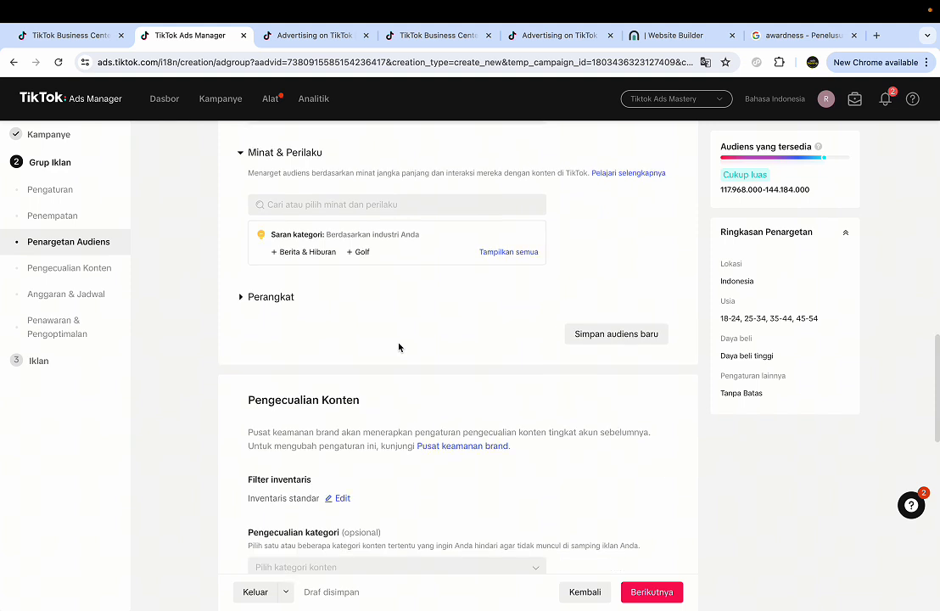
left_click(387, 204)
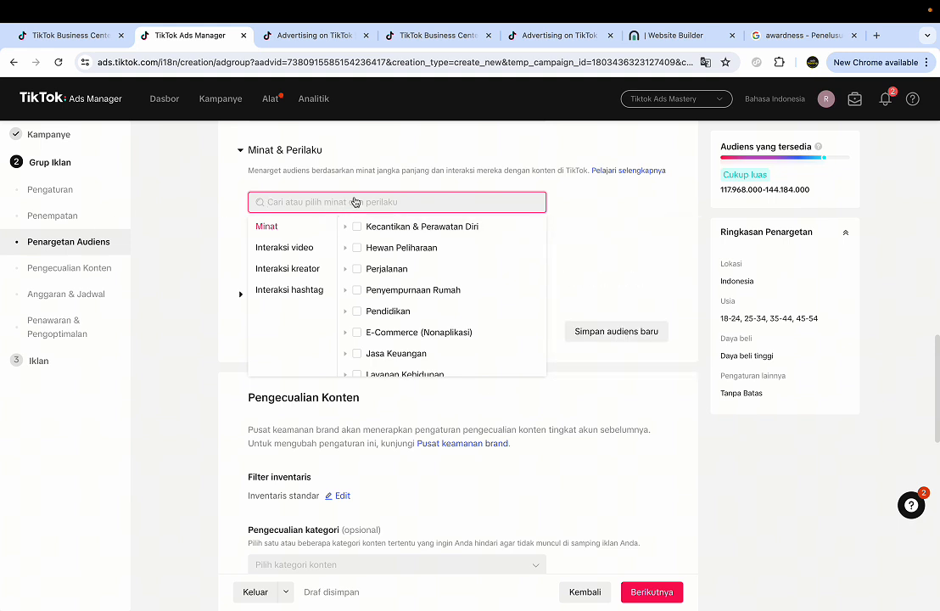
left_click(354, 202)
type("ha")
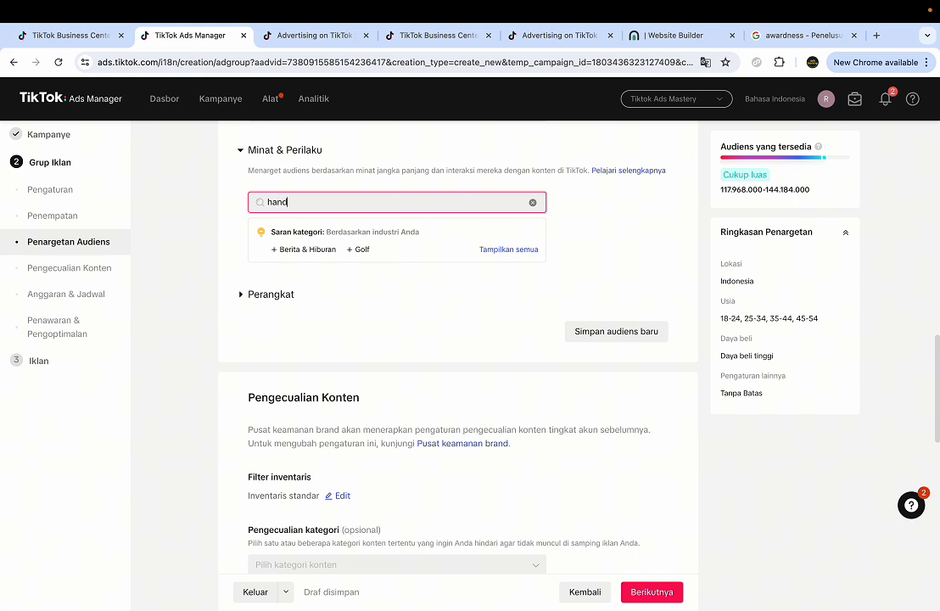
type("nd")
key("BackSpace")
key("BackSpace")
key("BackSpace")
key("BackSpace")
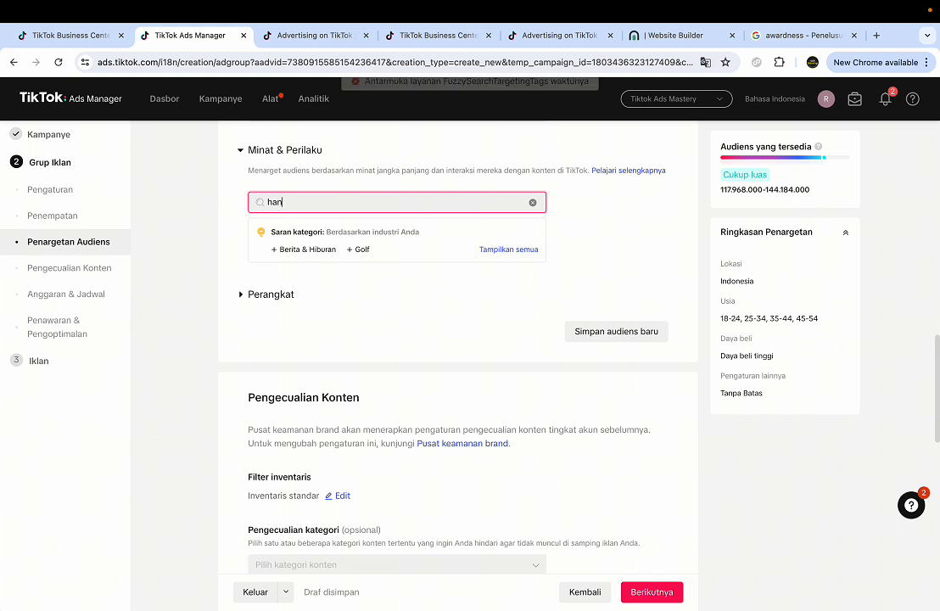
type("hand")
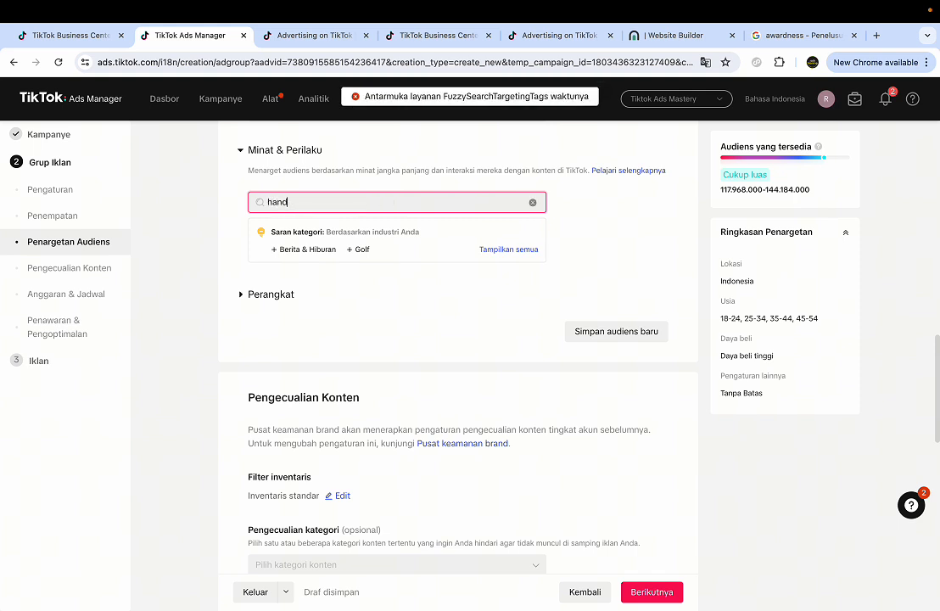
type("po")
key("BackSpace")
key("BackSpace")
- Search the interests for "elek" and add Teknologi & Elektronik to the audience targeting
type("elek")
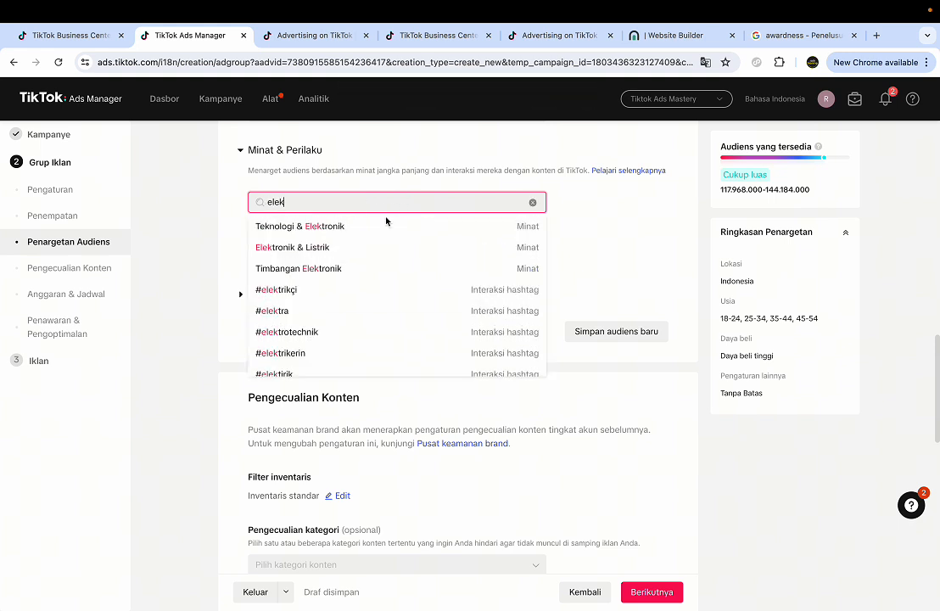
left_click(352, 227)
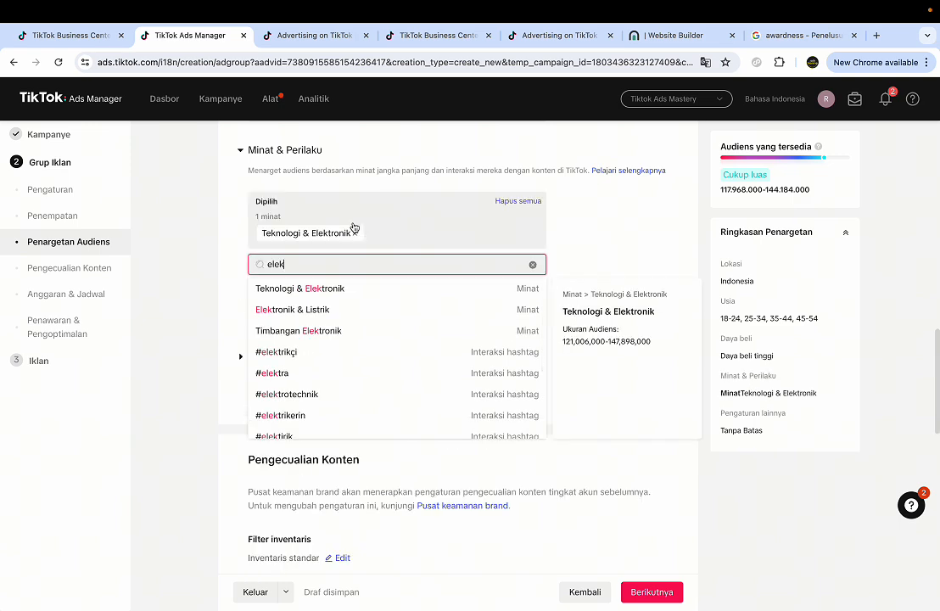
left_click(212, 218)
- Try to set the ad group's daily budget to 100.000 IDR
scroll(222, 256, "down", 4)
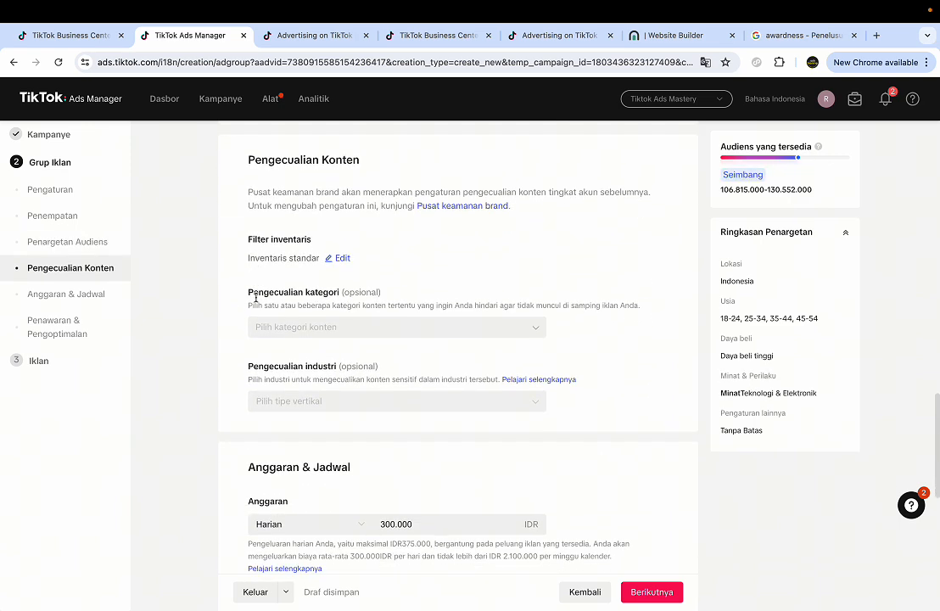
scroll(255, 300, "down", 5)
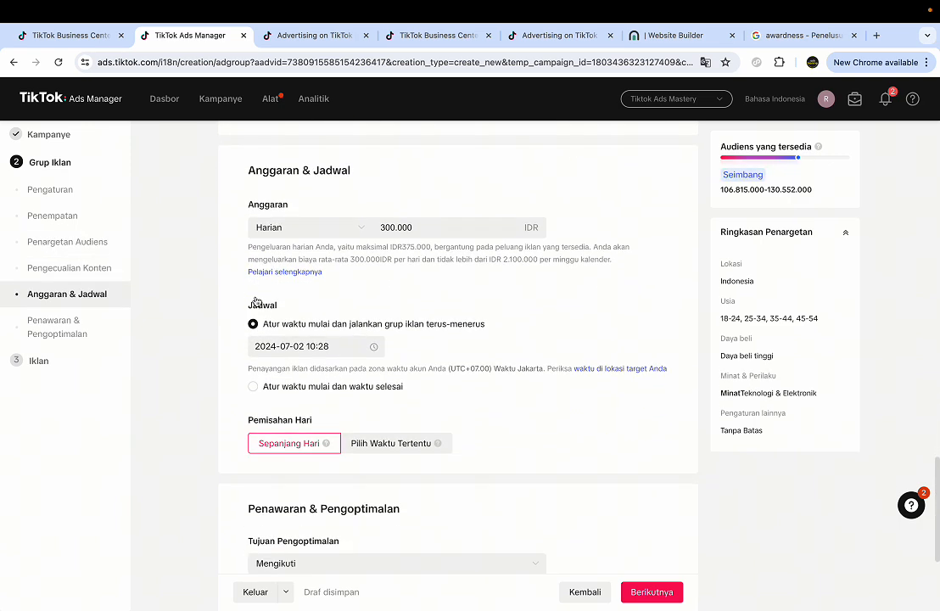
left_click(382, 216)
type("1")
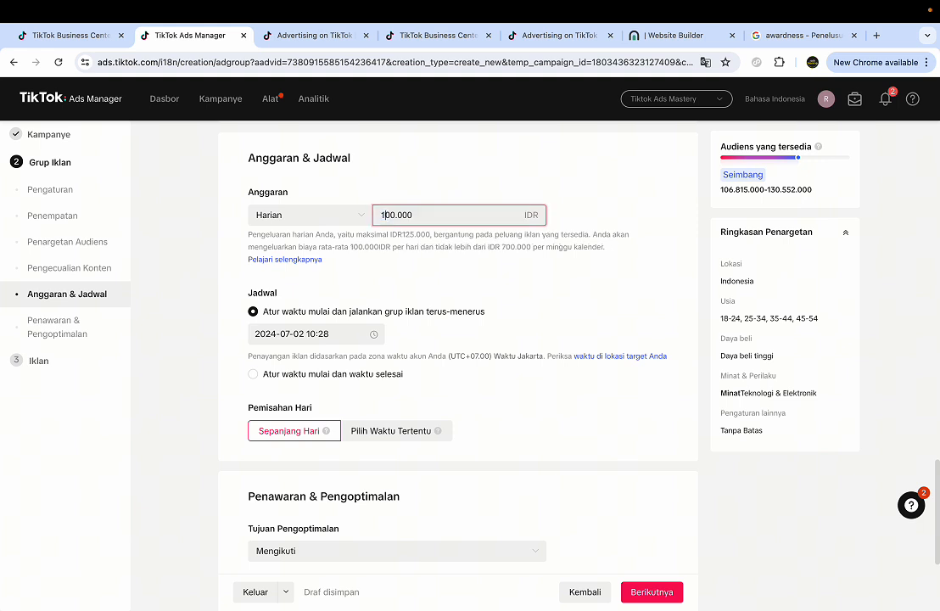
left_click(436, 179)
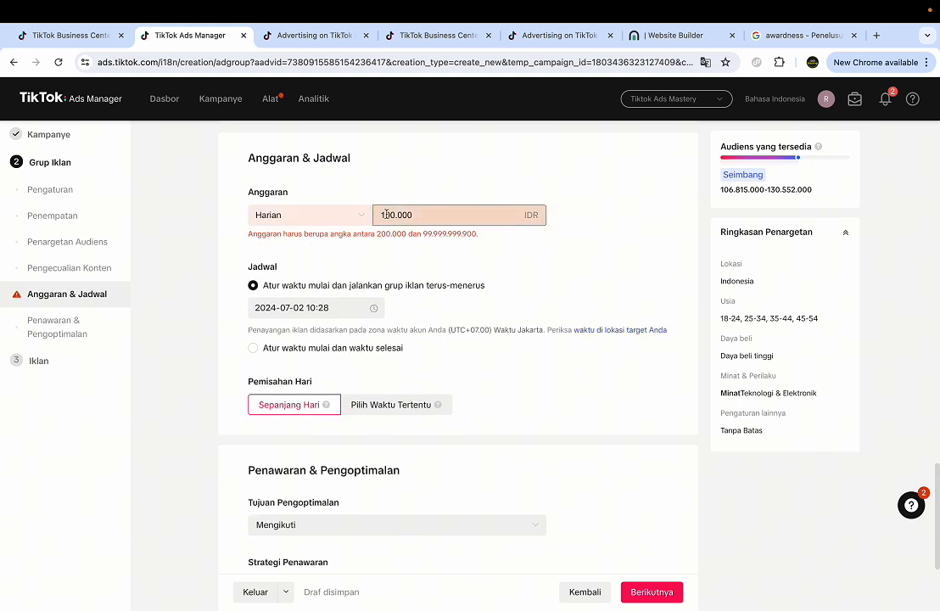
- Set the ad group's daily budget to 200.000 IDR
left_click_drag(386, 215, 374, 220)
type("2")
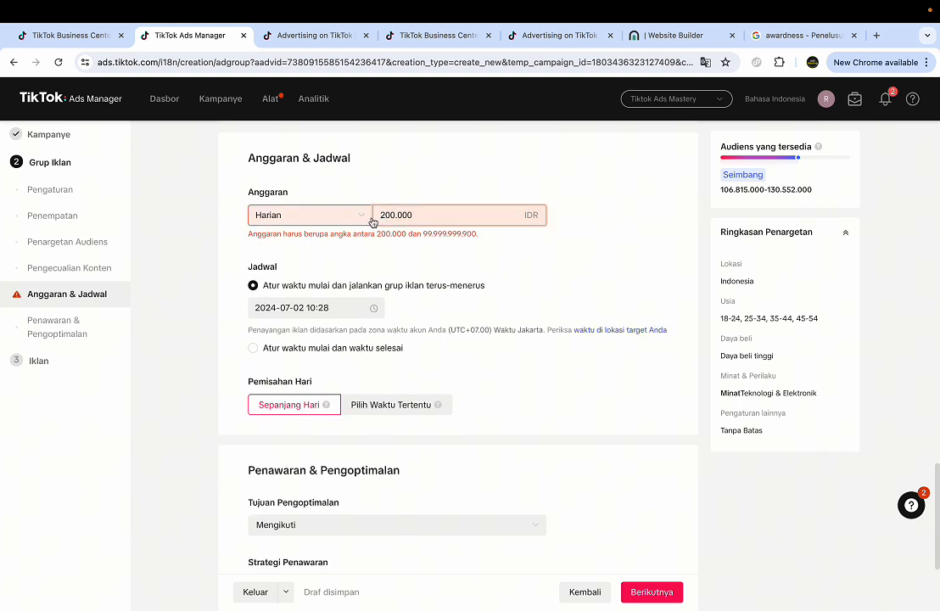
left_click(447, 193)
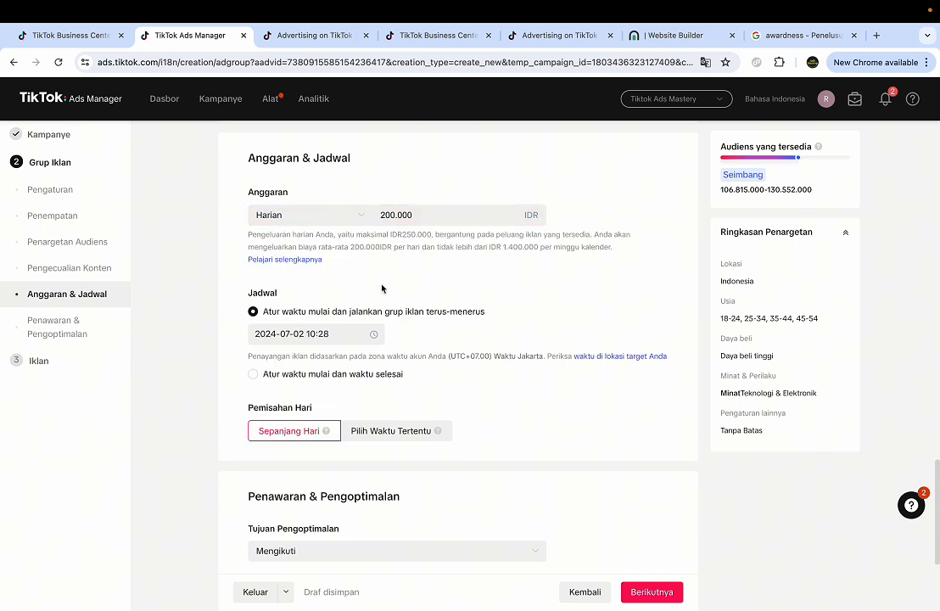
scroll(380, 288, "down", 3)
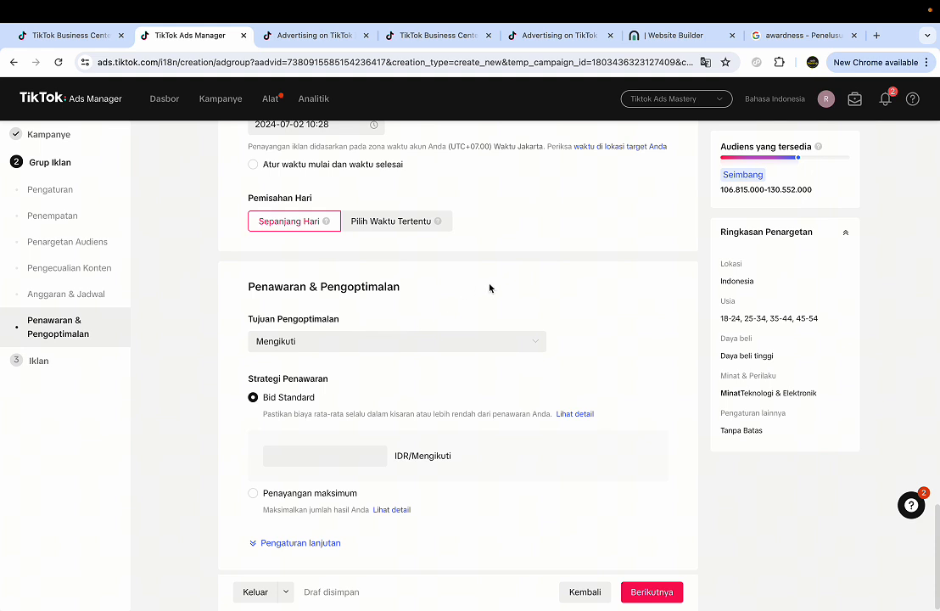
- Check which optimisation goals are available under Tujuan Pengoptimalan, leaving Mengikuti selected
left_click(357, 342)
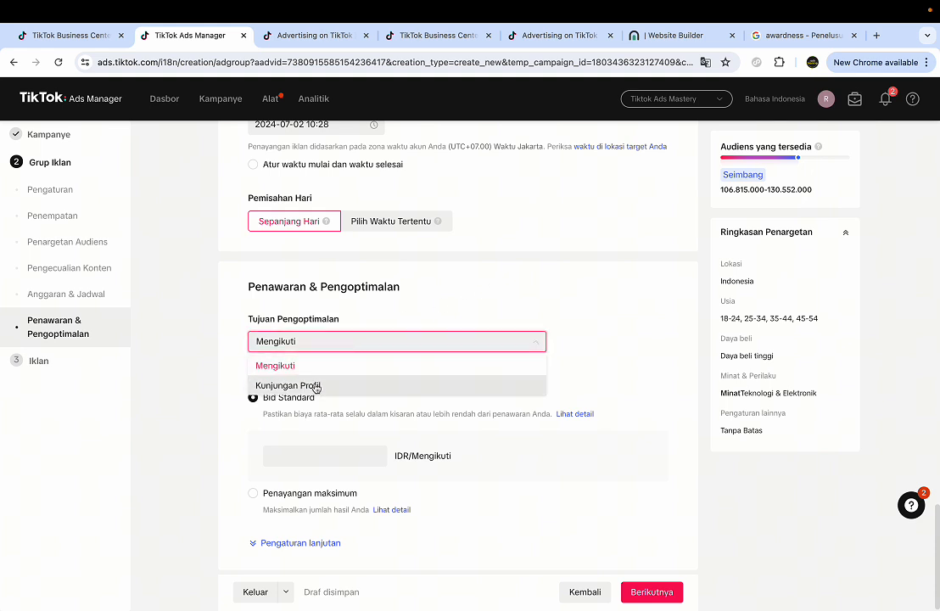
left_click(501, 276)
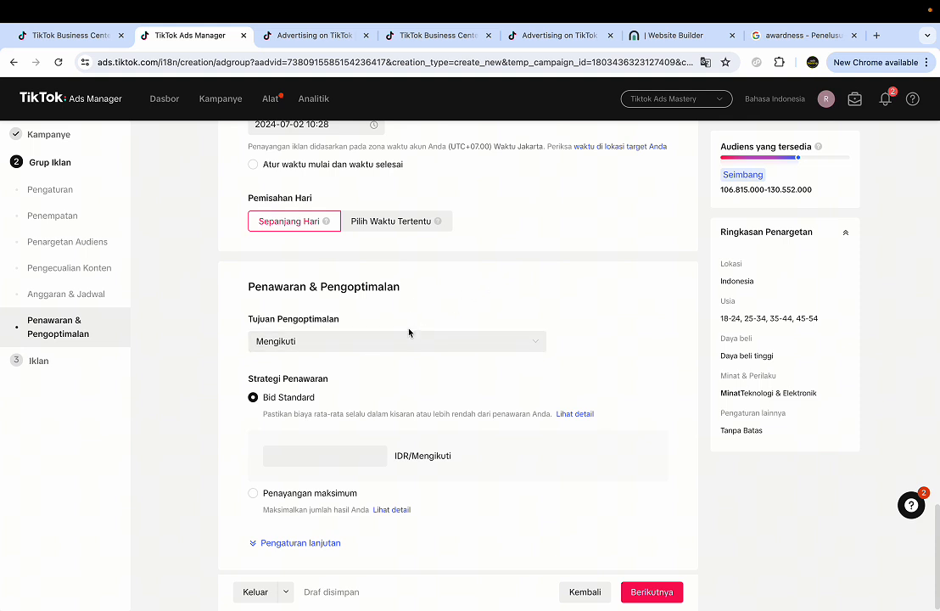
left_click(385, 344)
left_click(226, 340)
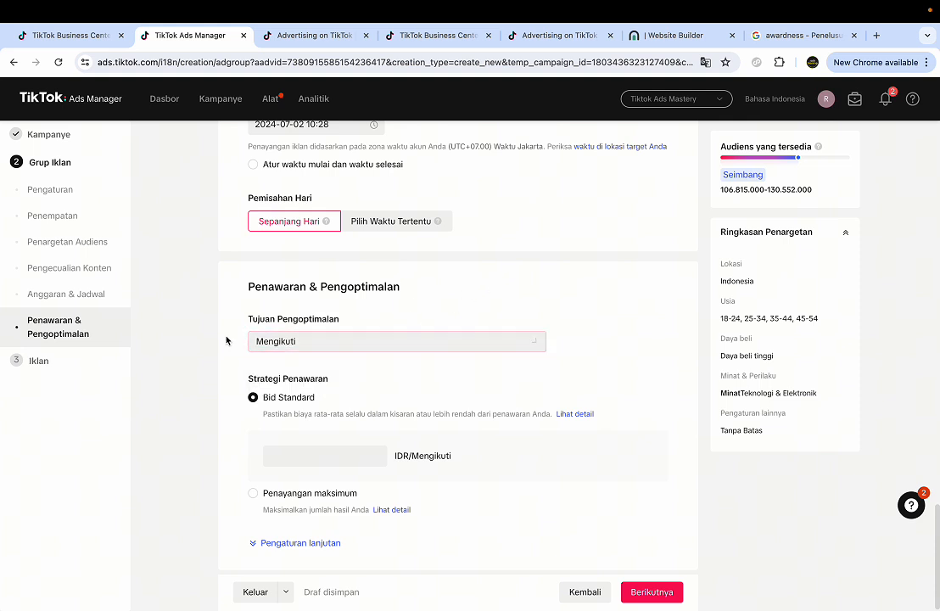
- Set the ad group's bidding strategy to Penayangan maksimum and continue to the ad creation stage
scroll(387, 418, "down", 1)
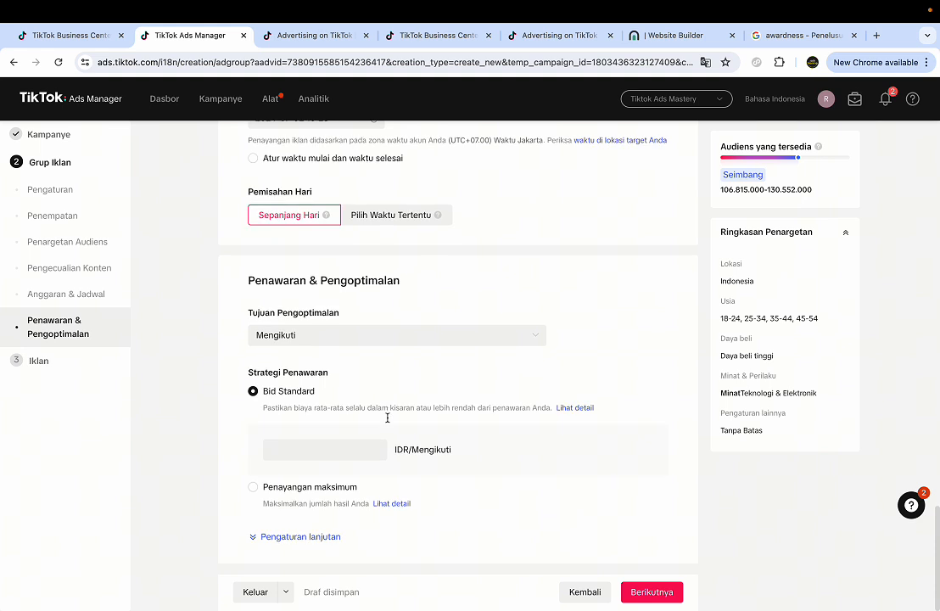
left_click(285, 453)
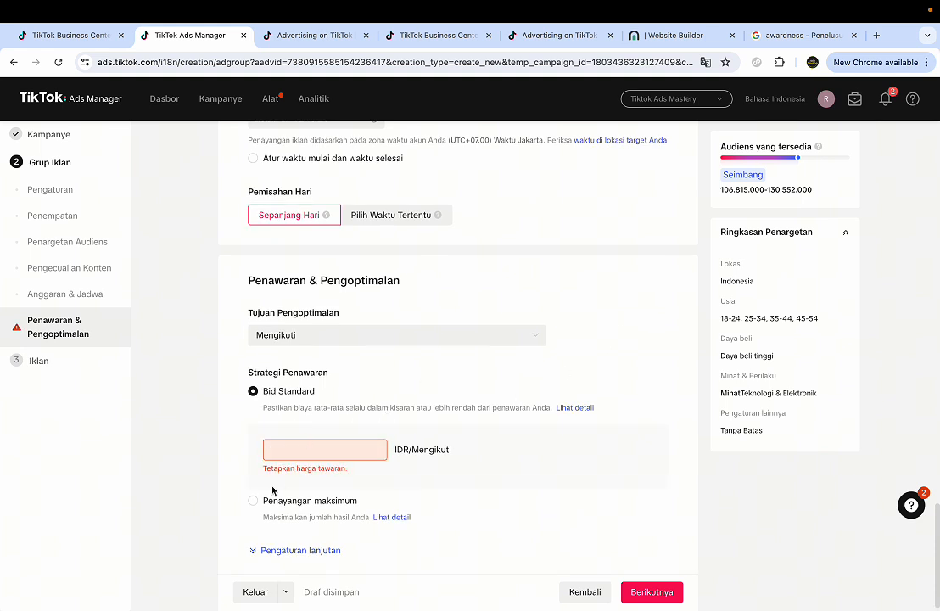
left_click(255, 497)
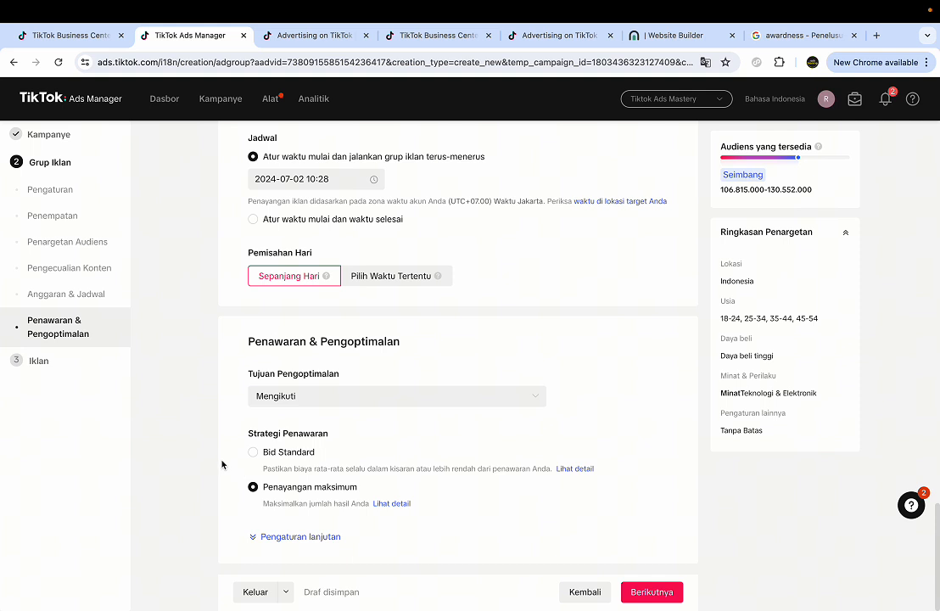
left_click(662, 592)
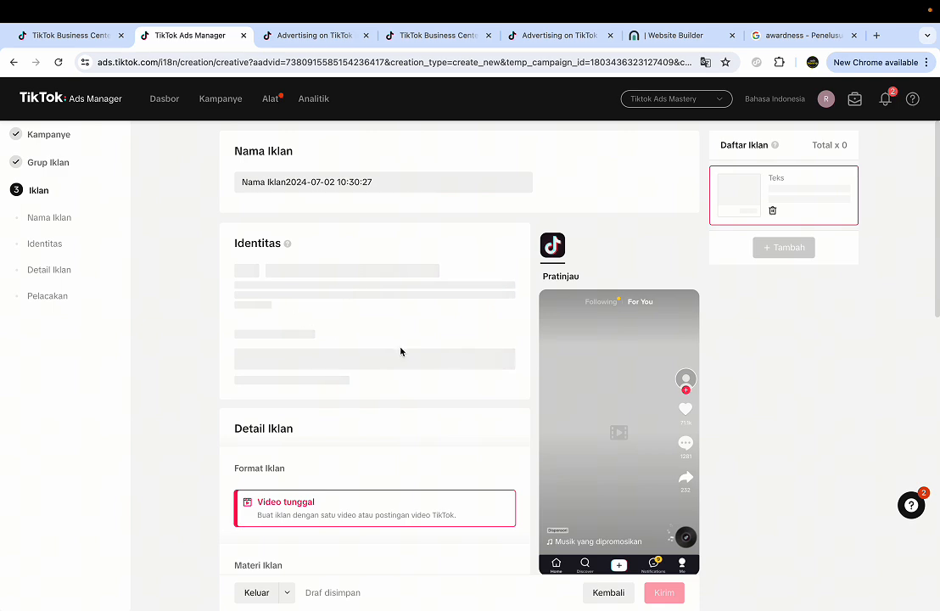
- Review the ad's identity and detail settings, including the authorised TikTok account and the single-video format
scroll(371, 288, "down", 3)
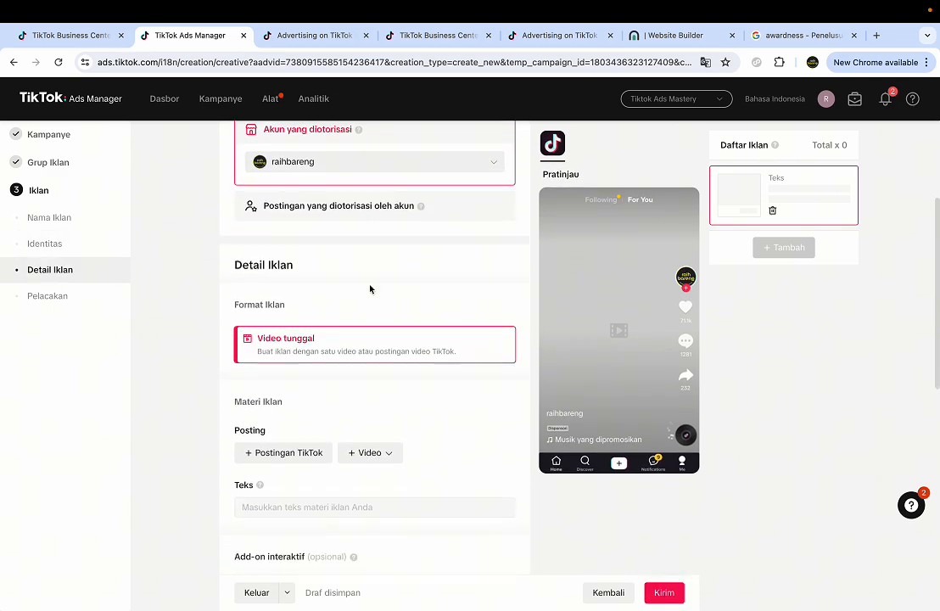
scroll(371, 289, "up", 2)
scroll(371, 289, "down", 2)
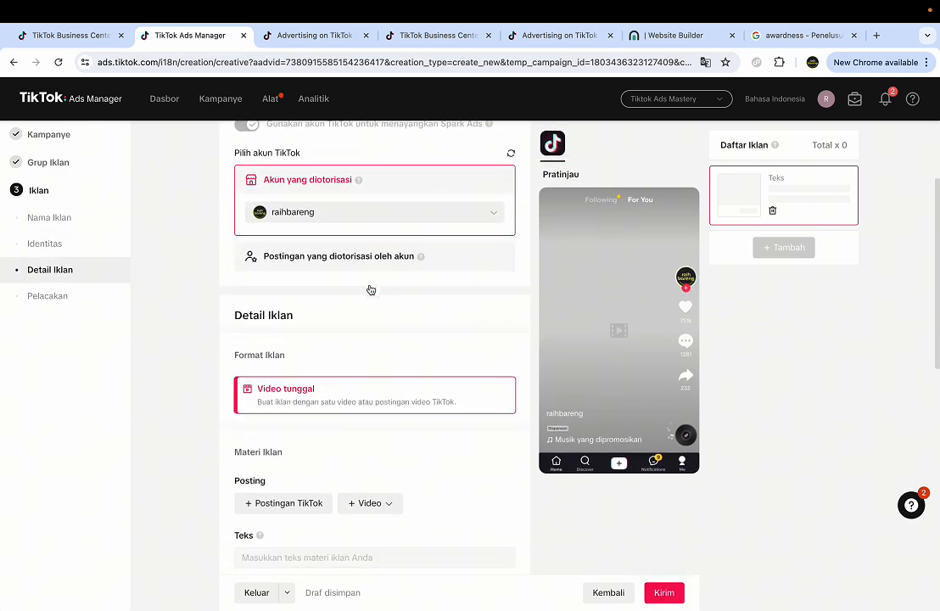
scroll(370, 289, "up", 3)
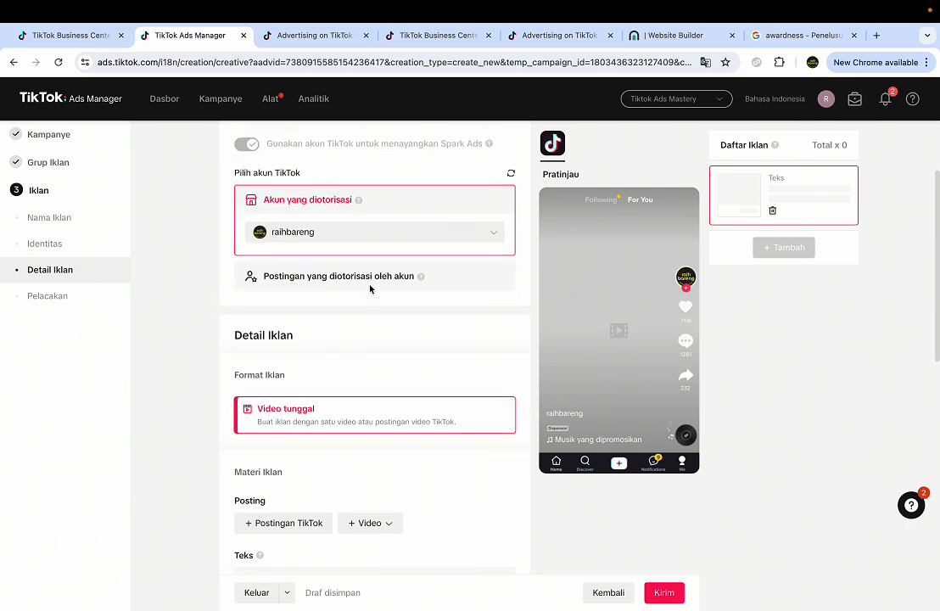
scroll(370, 289, "down", 1)
scroll(370, 289, "down", 3)
scroll(369, 290, "up", 4)
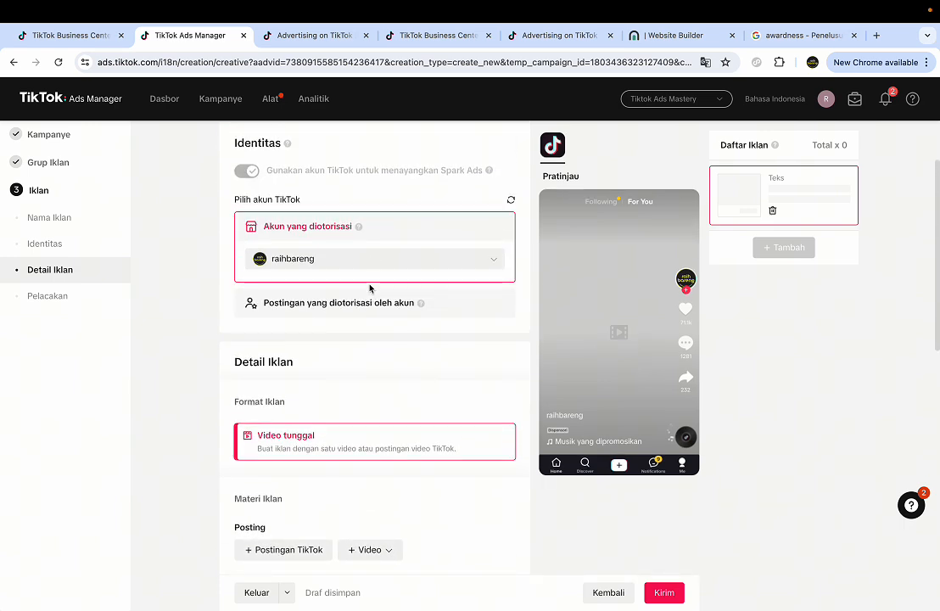
scroll(331, 254, "down", 1)
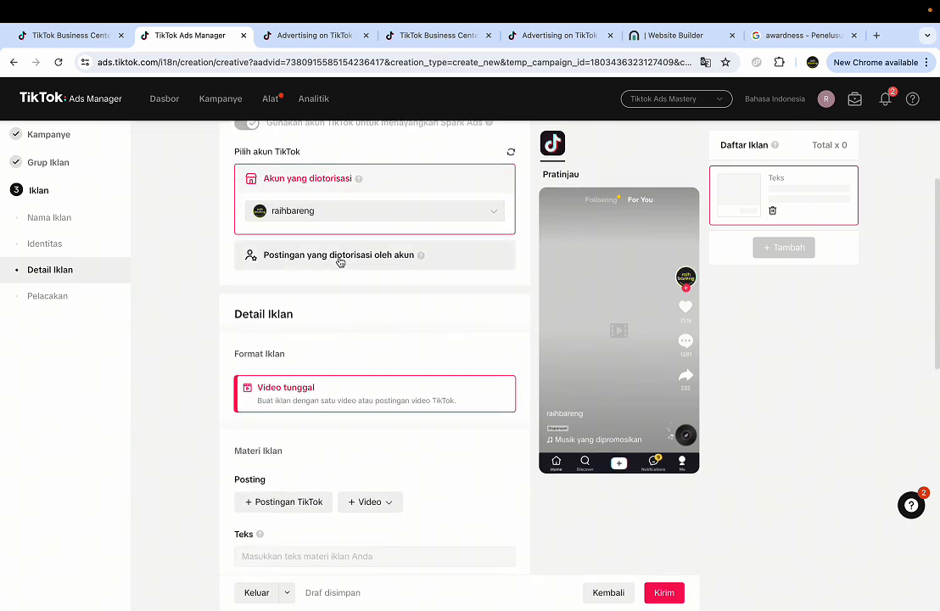
double_click(423, 213)
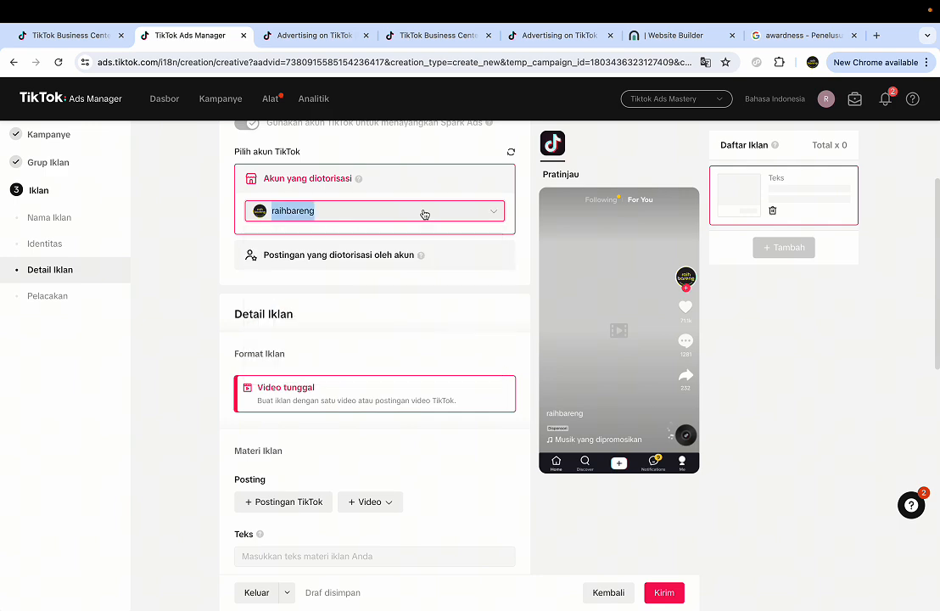
- View the authorised account's TikTok posts available for the Spark Ad, and close the selection without choosing one
scroll(191, 276, "down", 3)
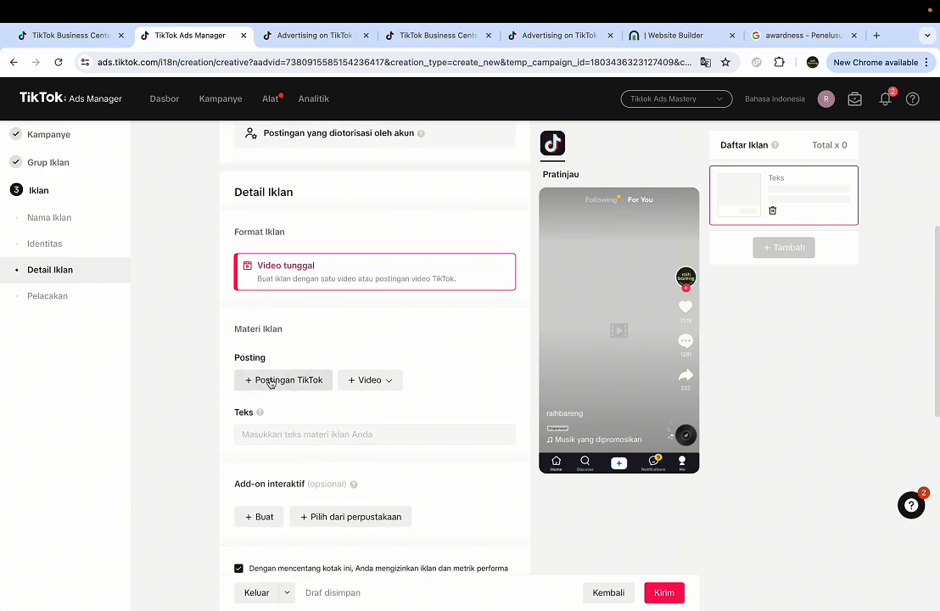
left_click(274, 384)
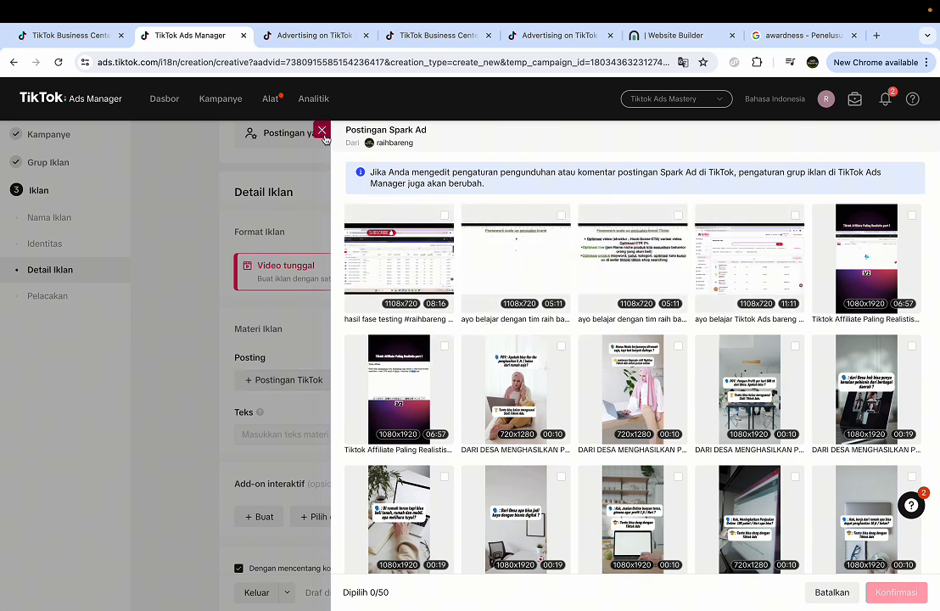
left_click(322, 130)
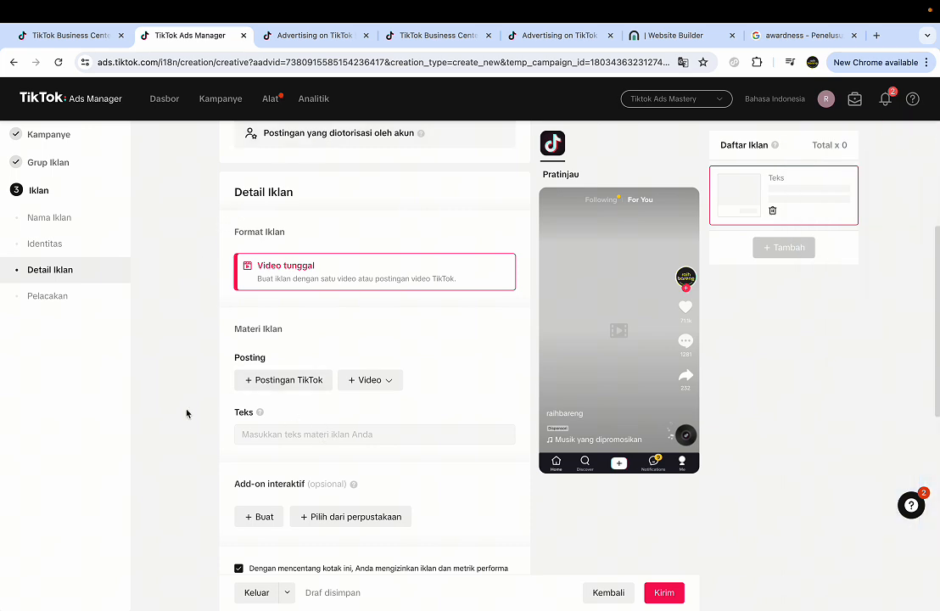
- Look over the optional Pelacakan settings for TikTok events and third-party tracking, and return to the ad name section
scroll(186, 413, "down", 3)
scroll(186, 413, "down", 3)
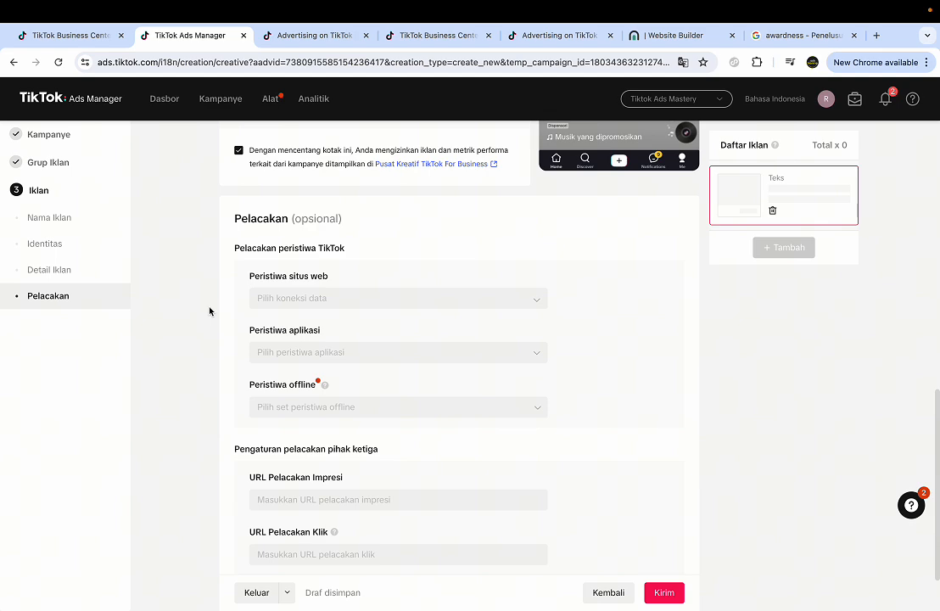
scroll(209, 312, "up", 1)
scroll(209, 312, "up", 8)
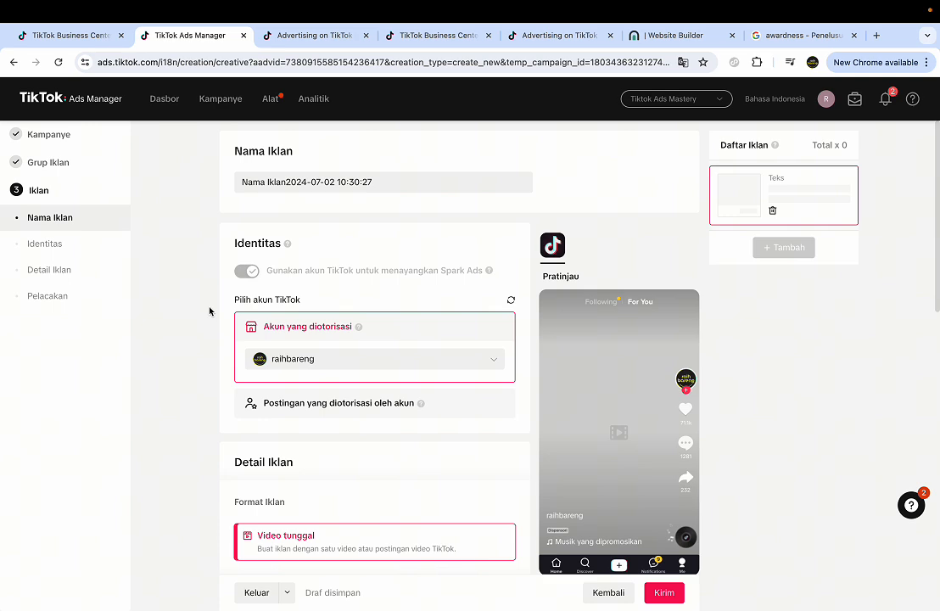
- Switch to the notes document and start a new line below "TikTok Ads !!!!"
key("ctrl+Up")
left_click(681, 69)
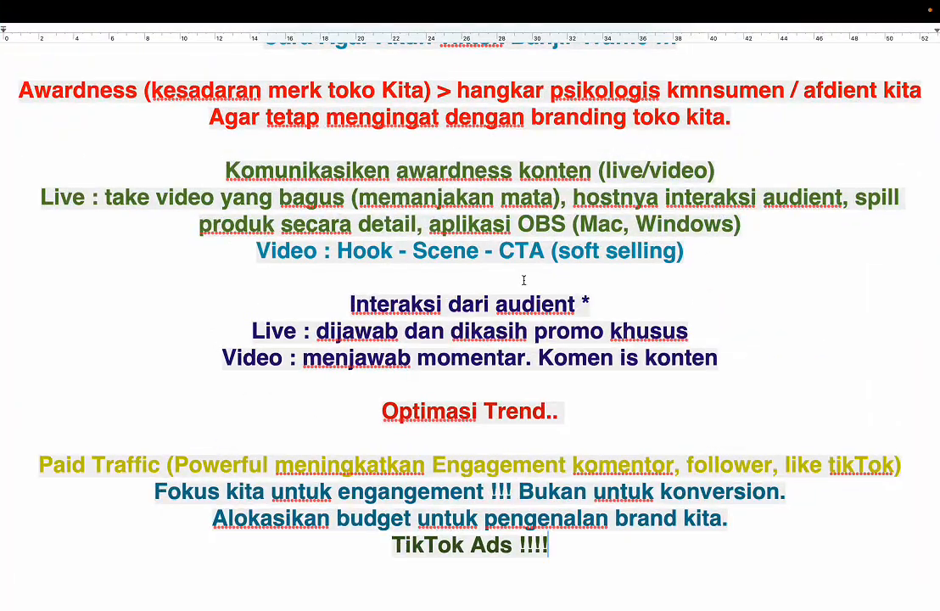
double_click(103, 111)
left_click(576, 554)
key("Return")
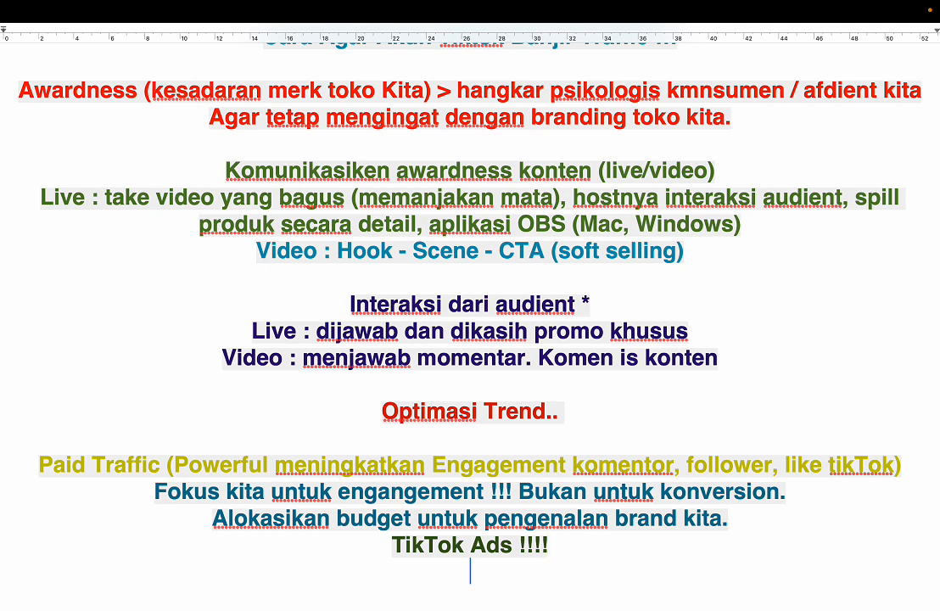